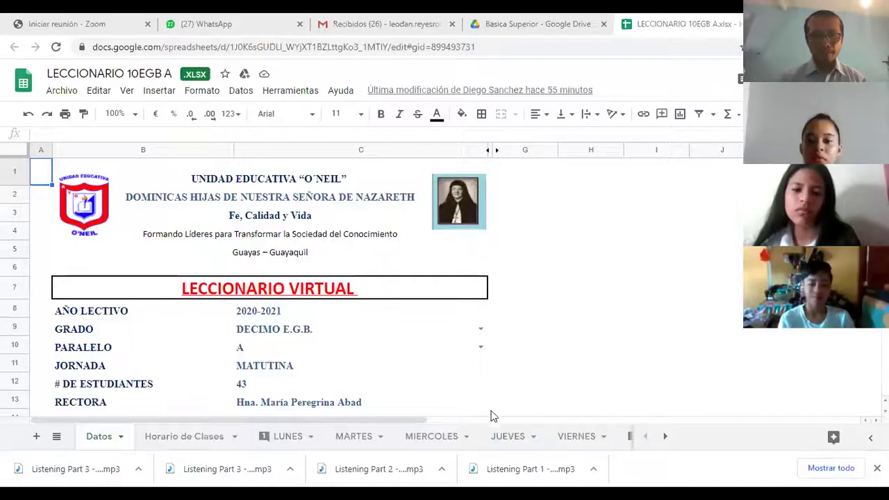
Step: Open the LUNES sheet and enter A under ESTUDIOS SOC. for students 1 to 3 (cells D5 to D7)
left_click(287, 436)
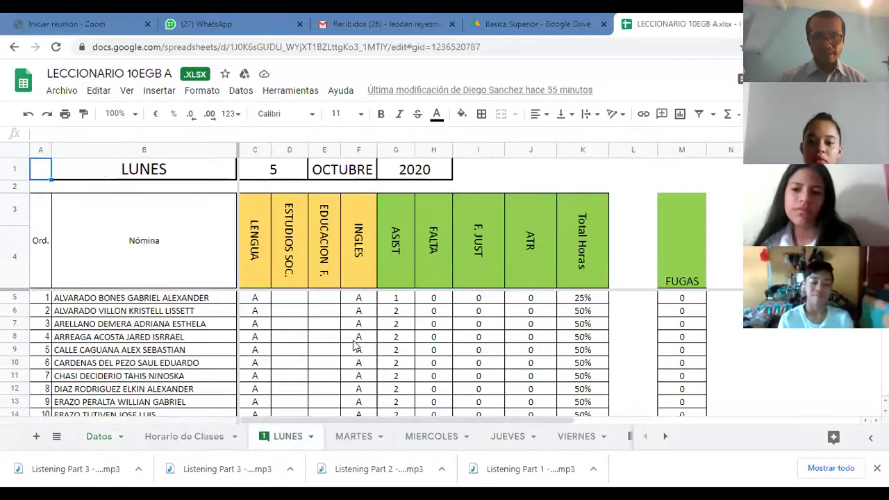
left_click(290, 301)
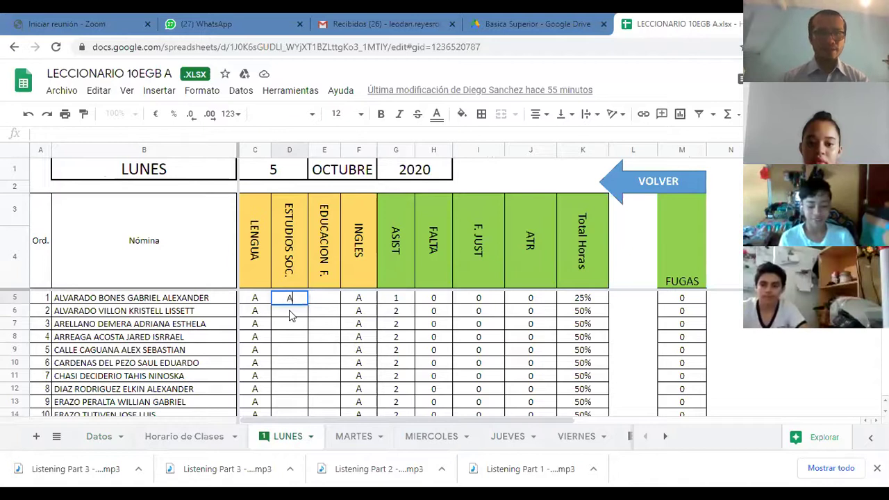
left_click(289, 310)
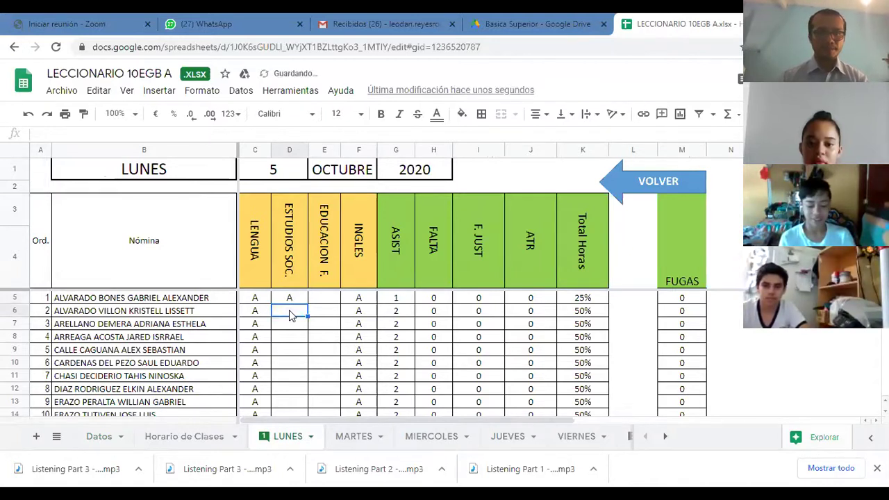
type("A")
key("Return")
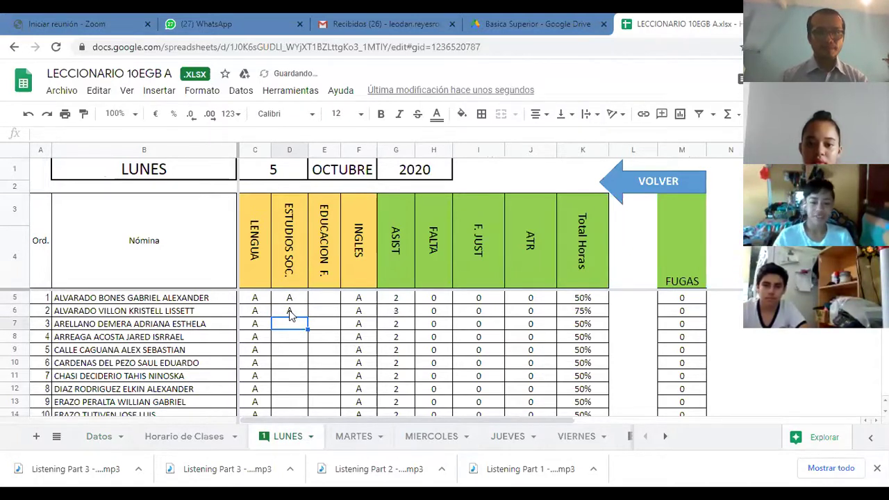
type("A")
key("Return")
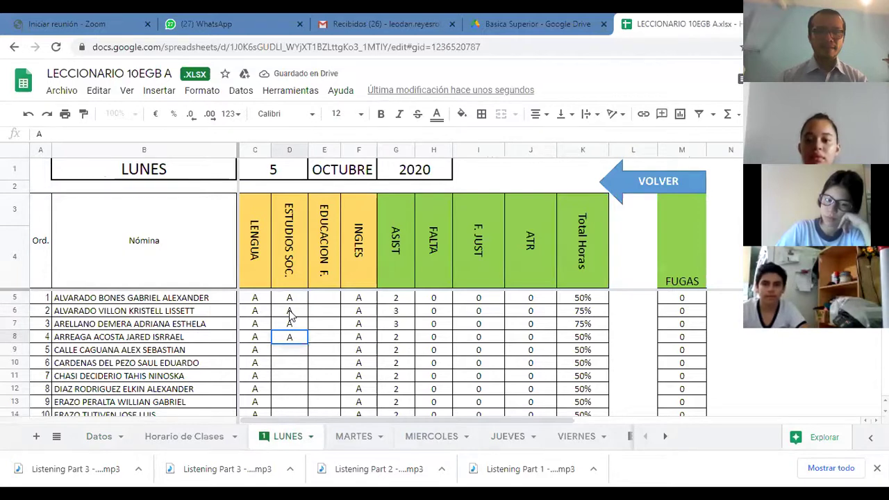
Step: Record attendance A in ESTUDIOS SOC. for students 4 to 6 (cells D8 to D10)
key("BackSpace")
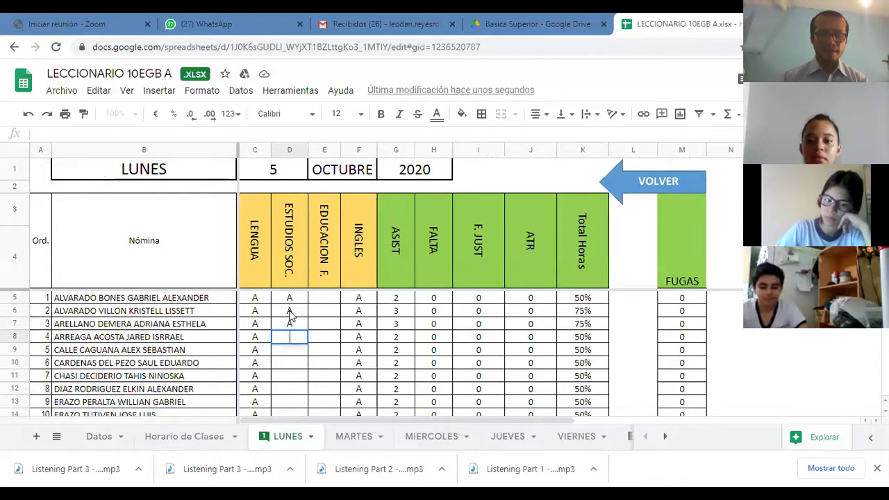
key("Return")
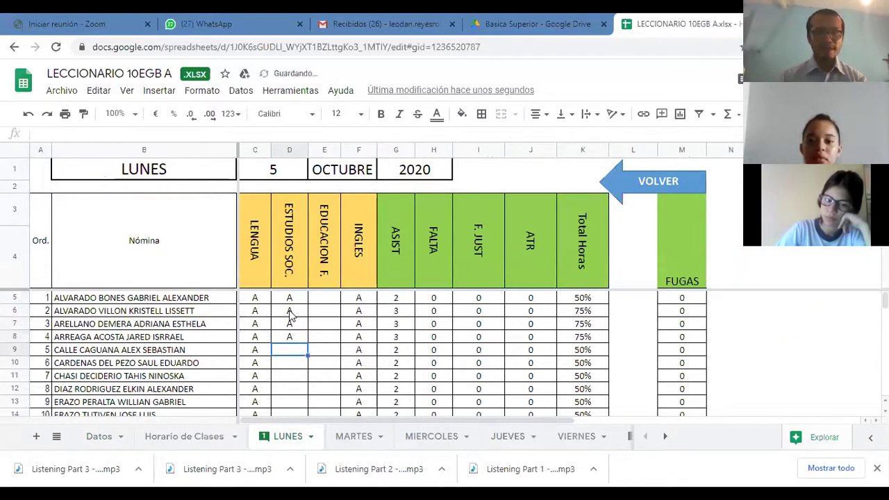
type("A")
key("Return")
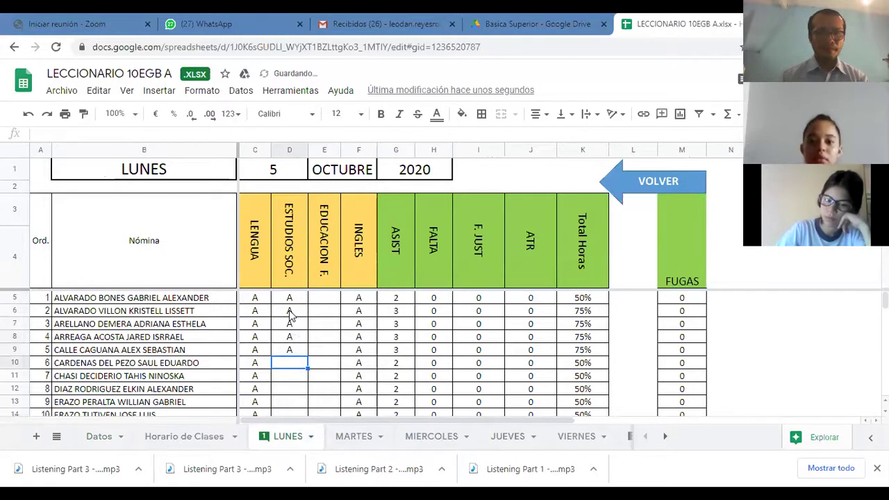
type("A")
key("Return")
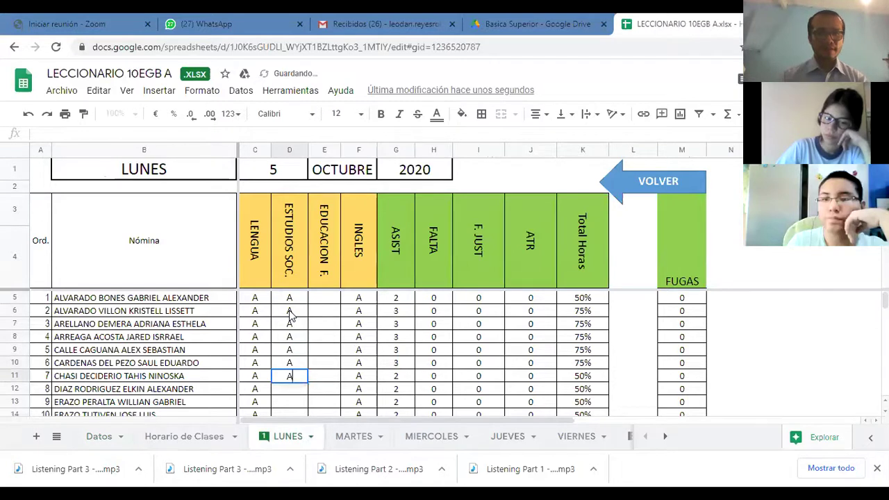
Step: Enter A in the ESTUDIOS SOC. column for students 7 to 10 (cells D11 to D14)
key("Return")
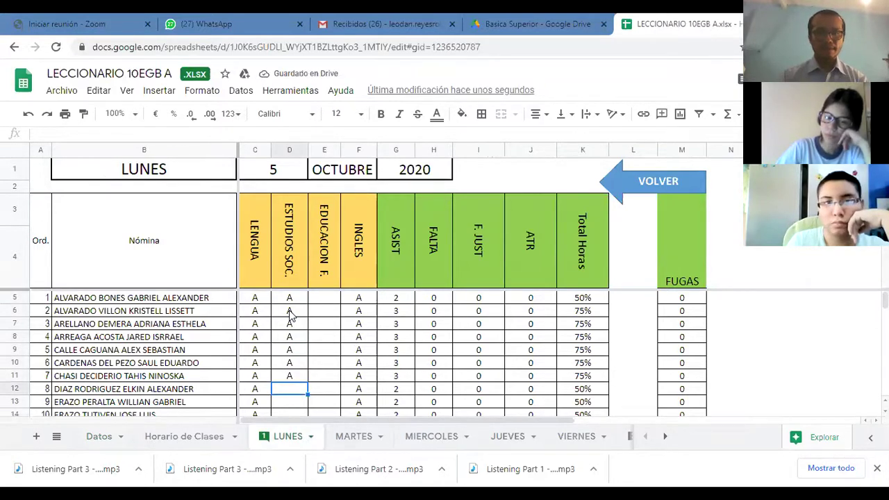
type("A")
key("Return")
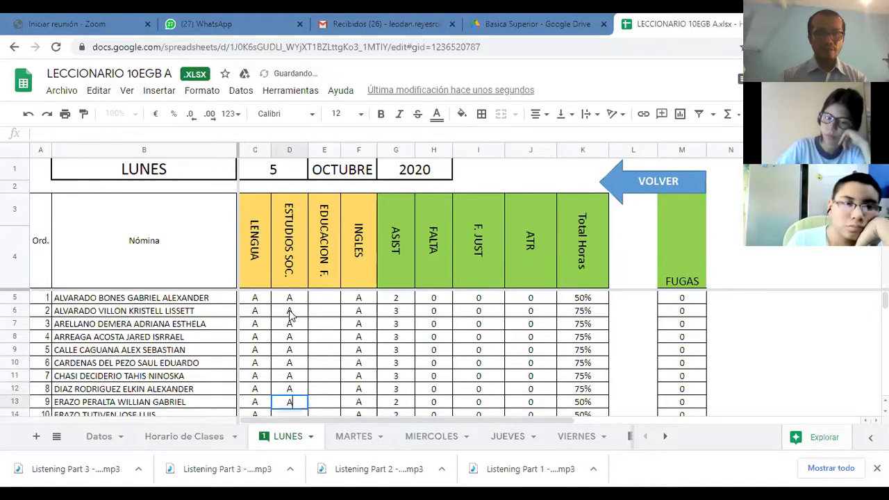
type("A")
key("Return")
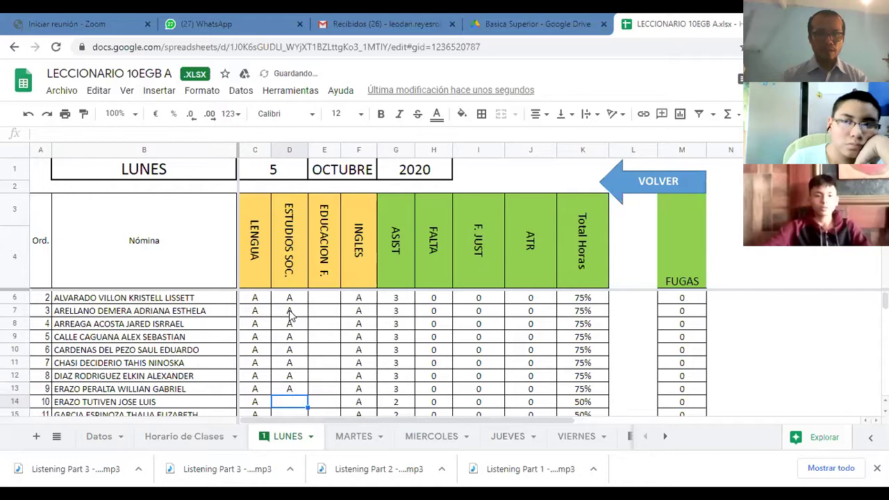
type("A")
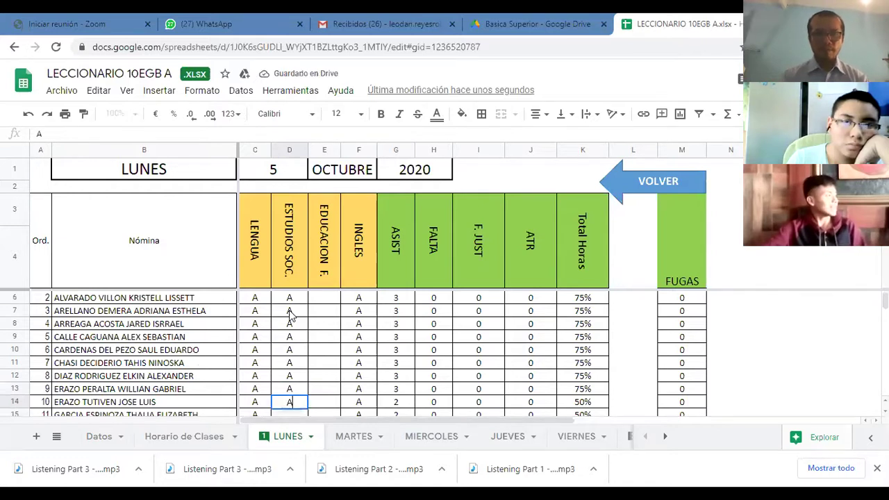
key("Return")
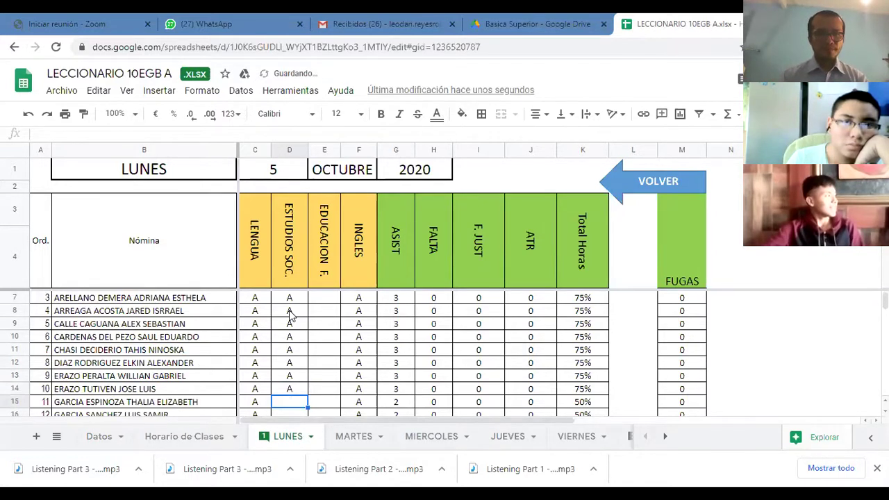
Step: Mark students 11 to 13 with A in ESTUDIOS SOC. (cells D15 to D17)
type("A")
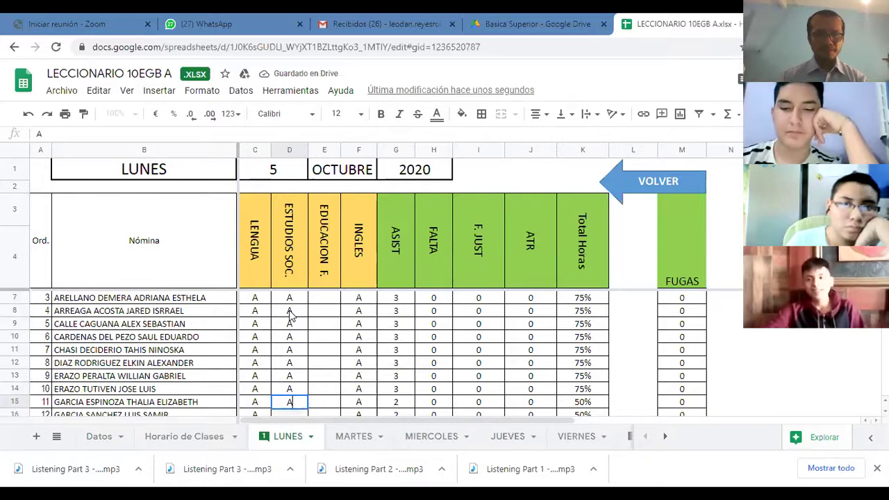
key("Return")
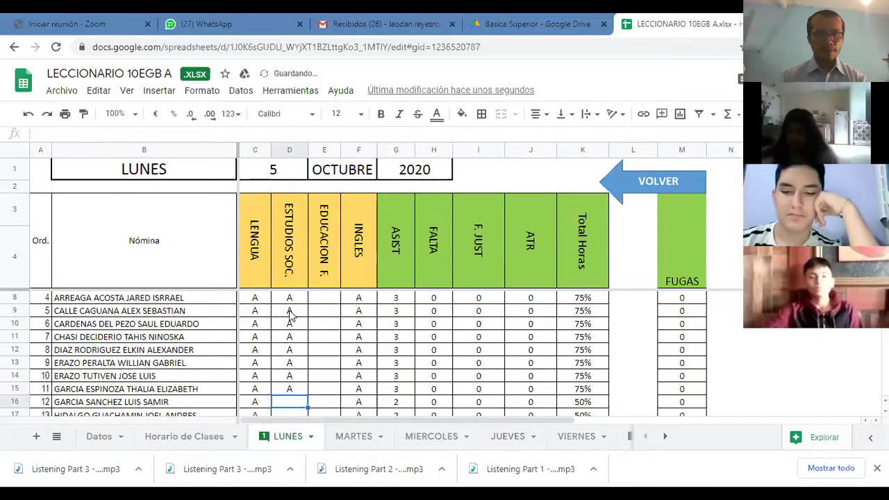
type("A")
key("Return")
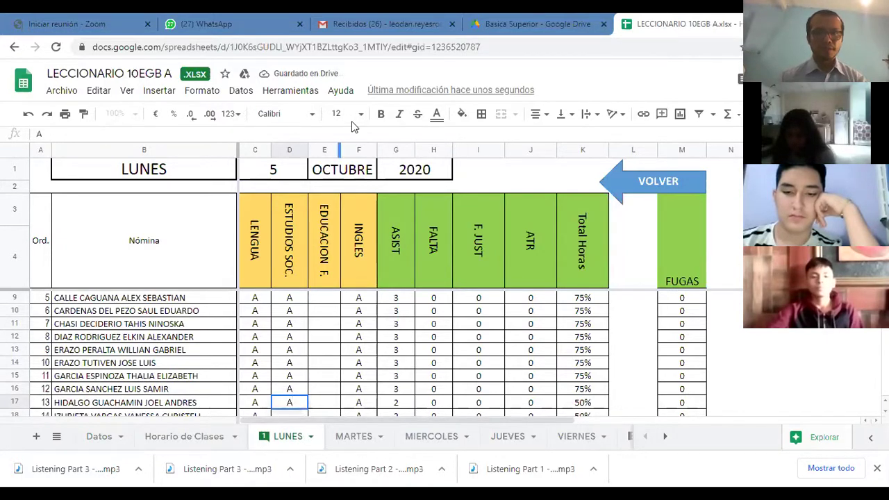
double_click(295, 399)
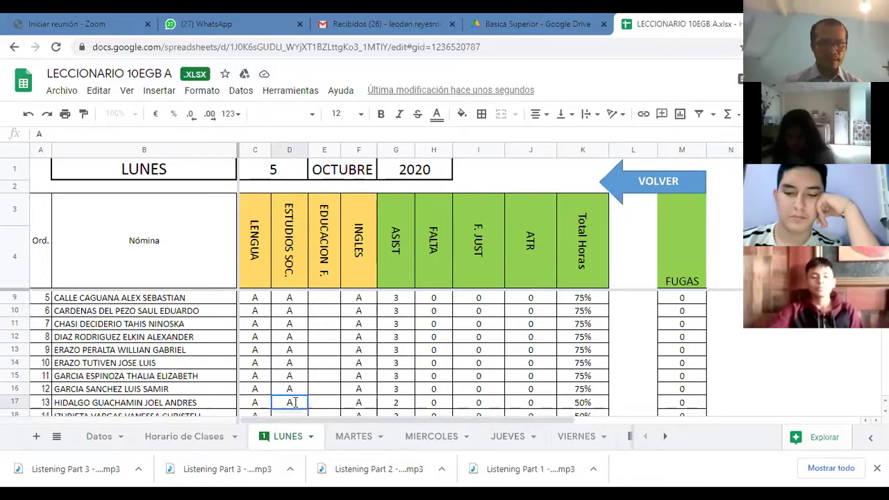
left_click(297, 390)
Step: Enter A under ESTUDIOS SOC. for students 14 to 16 (cells D18 to D20)
scroll(298, 348, "down", 3)
scroll(299, 321, "up", 1)
left_click(298, 315)
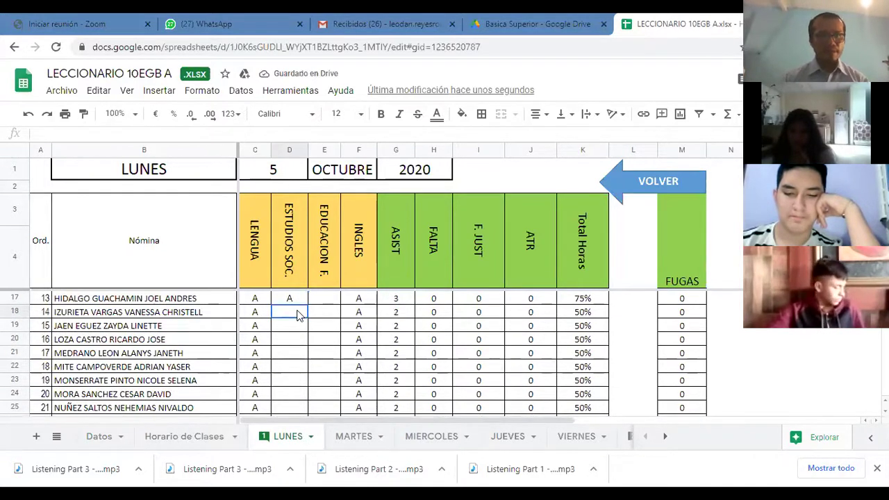
type("A")
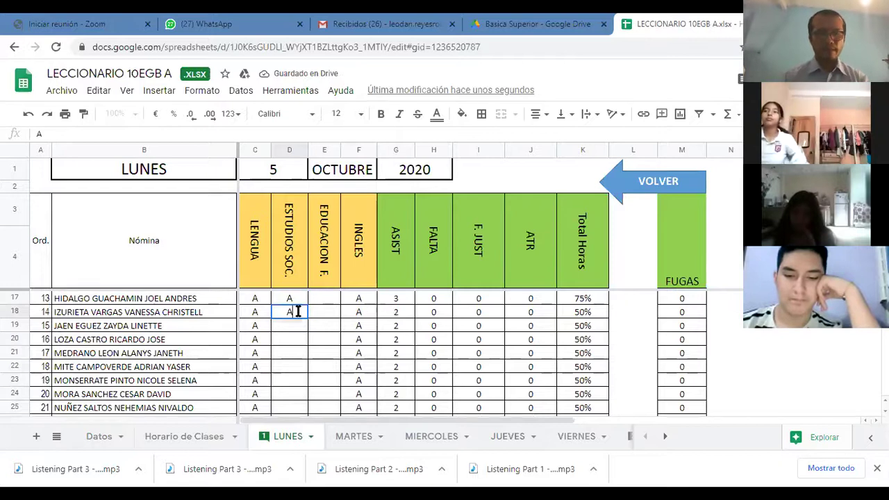
key("Return")
type("A")
key("Return")
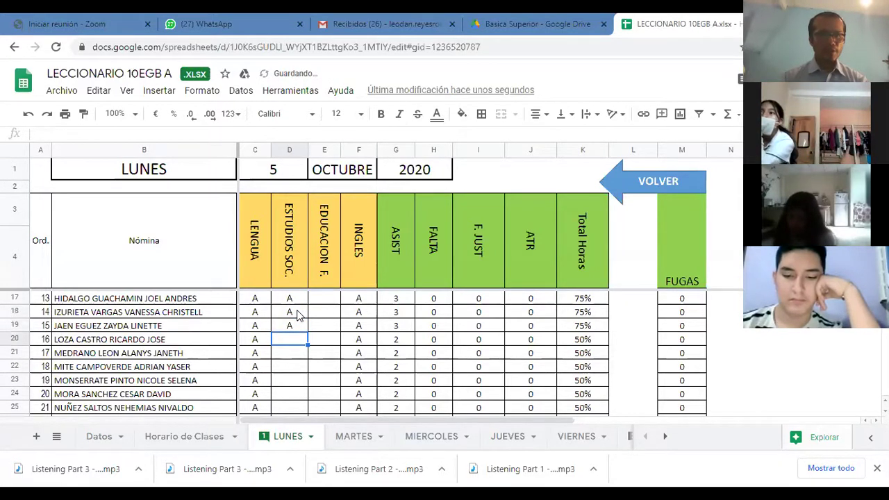
type("A")
key("Return")
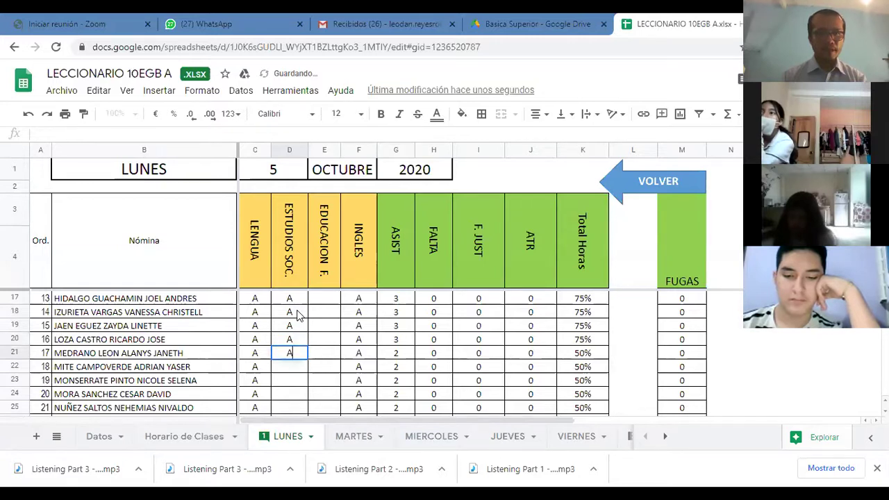
Step: Record A in ESTUDIOS SOC. for students 17 to 21 (cells D21 to D25)
type("A")
key("Return")
type("A")
key("Return")
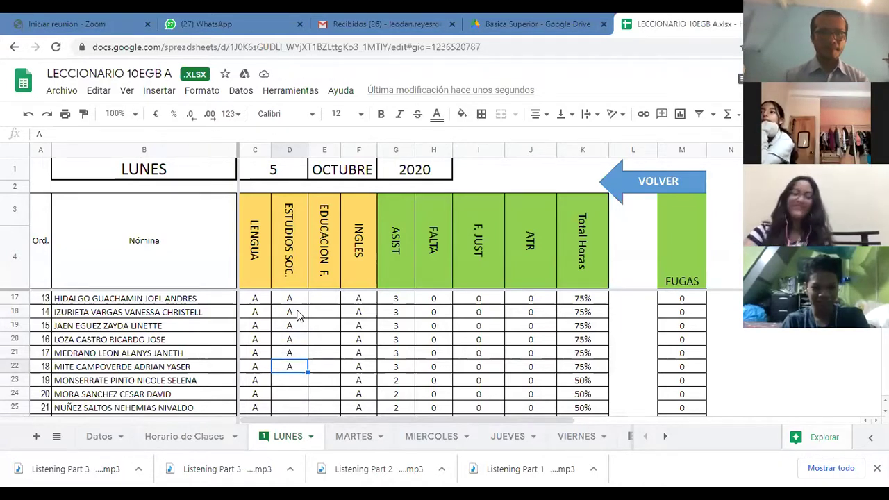
key("Down")
type("A")
key("Return")
type("A")
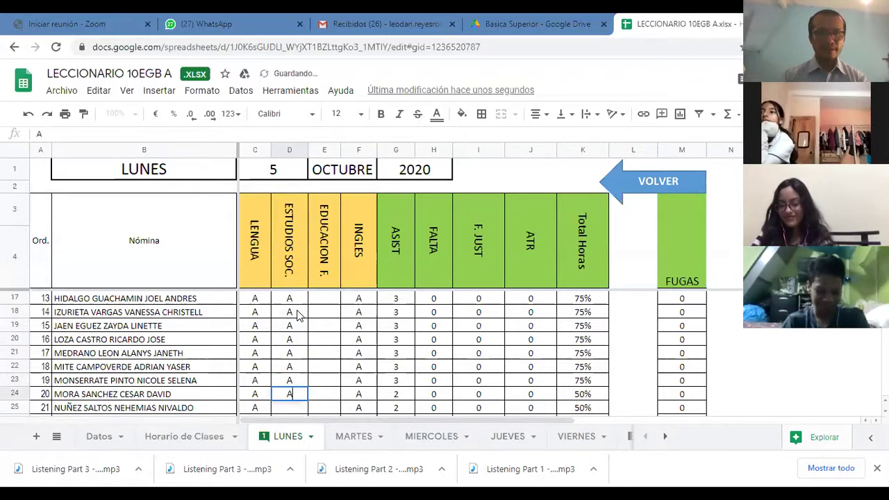
key("Return")
type("A")
Step: Change the ESTUDIOS SOC. mark of student 20 (cell D24) to F
key("Up")
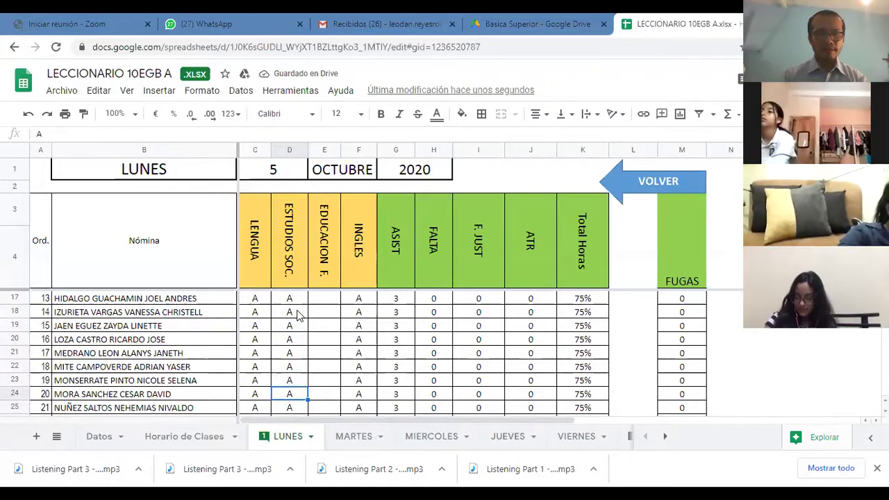
type("F")
key("Return")
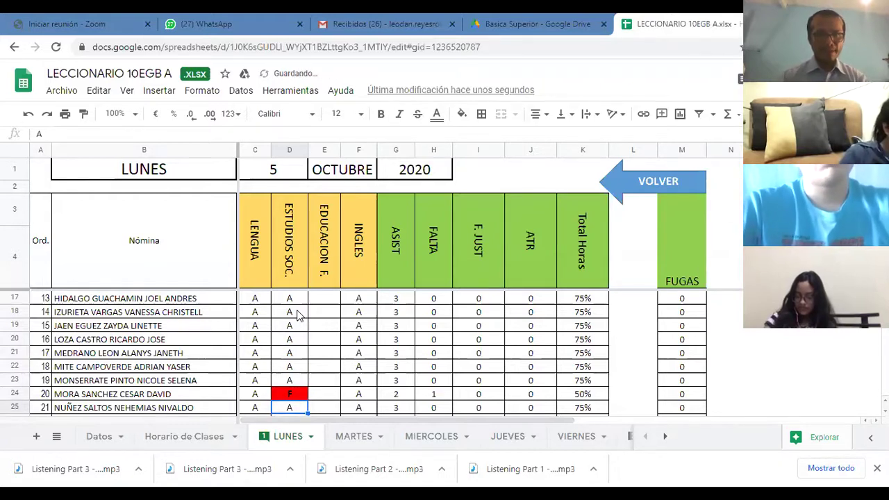
Step: Enter A in ESTUDIOS SOC. for students 22 and 23 (cells D26 and D27)
key("Down")
key("Down")
key("Down")
key("Down")
key("Down")
key("Down")
key("Up")
key("Up")
key("Up")
key("Up")
key("Up")
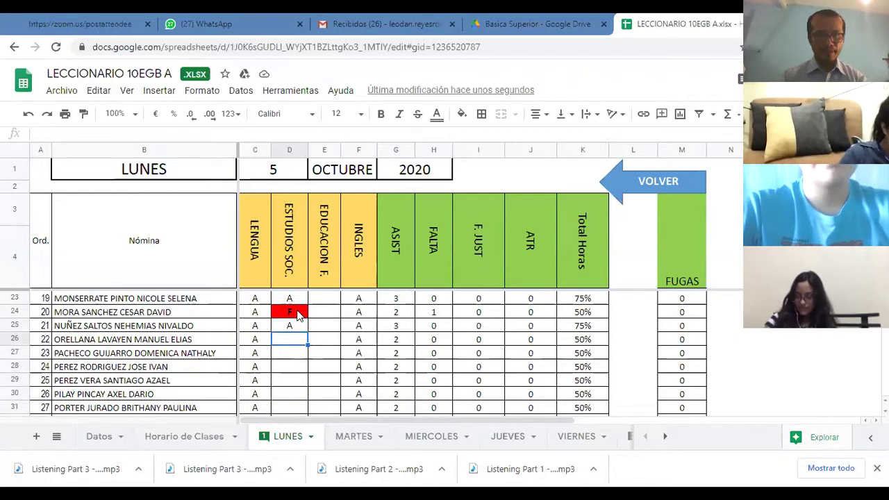
type("A")
key("Return")
type("A")
key("Return")
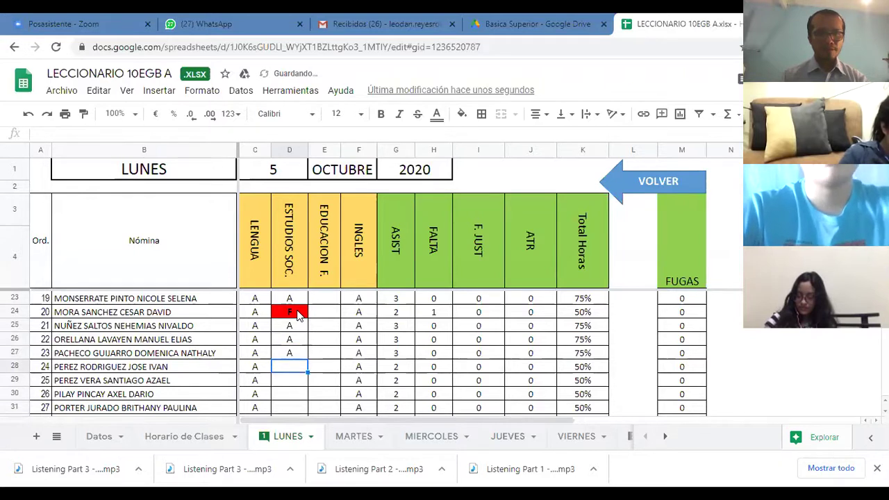
Step: Mark students 24 and 25 with A in the ESTUDIOS SOC. column (cells D28 and D29)
type("A")
key("Up")
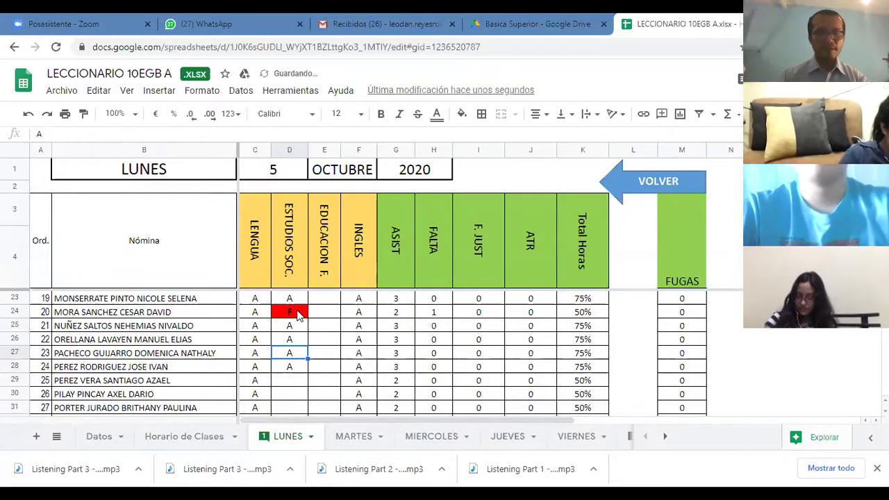
key("Down")
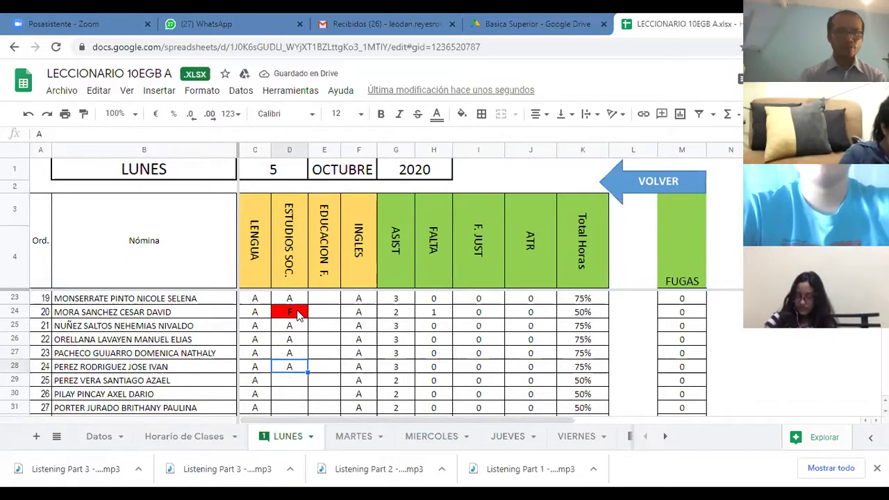
key("Down")
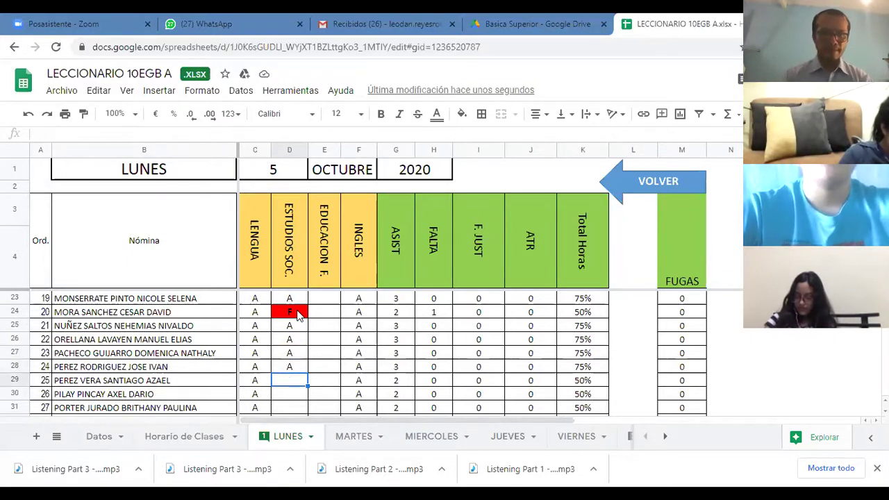
type("A")
key("Down")
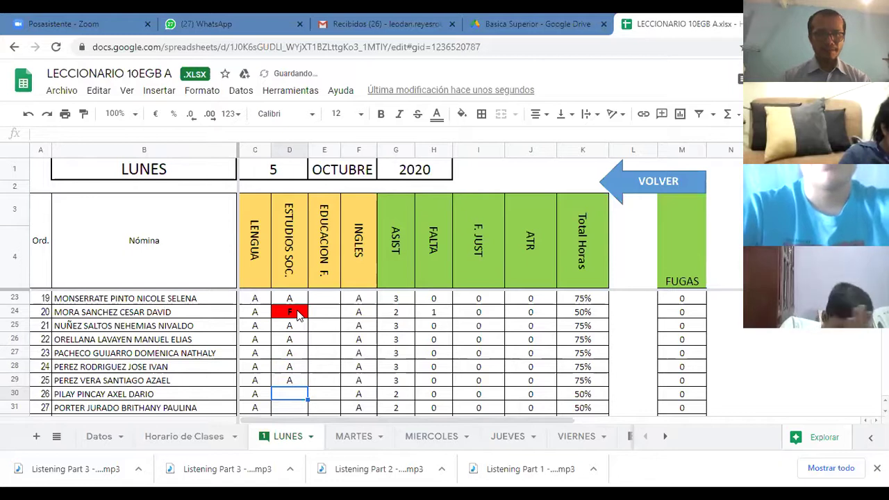
Step: Record attendance A under ESTUDIOS SOC. for students 26 and 27 (cells D30 and D31)
type("A")
key("Return")
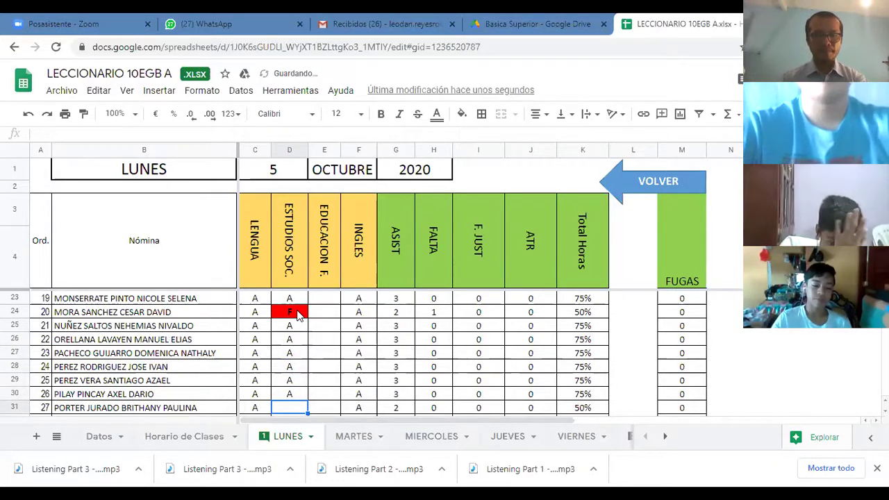
key("Down")
key("Up")
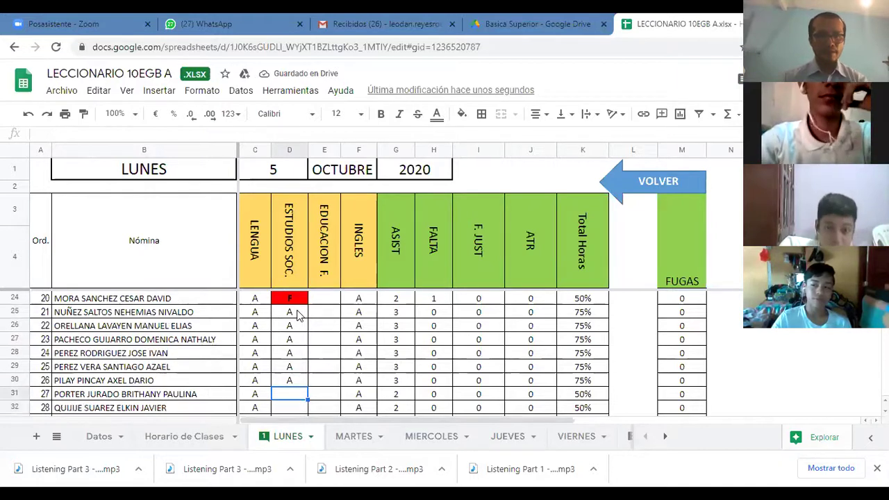
type("A")
key("Return")
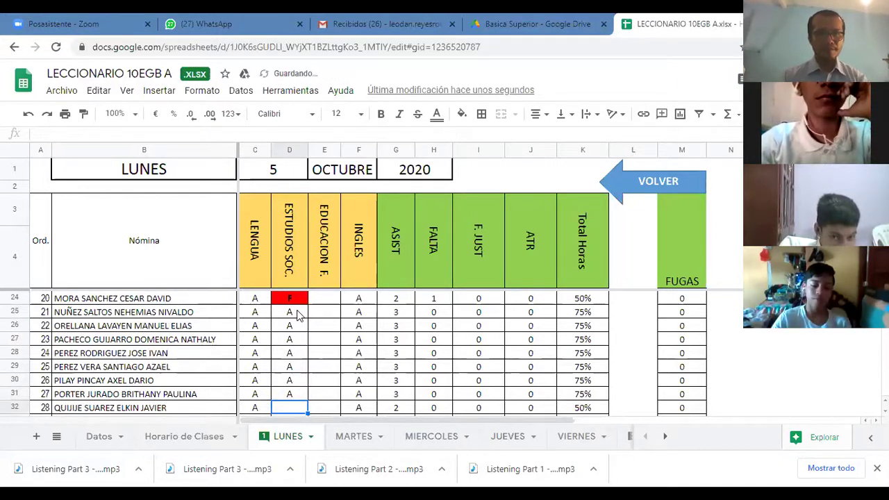
Step: Enter A in the ESTUDIOS SOC. column for student 28 (cell D32)
type("A")
key("Return")
Step: Change the ESTUDIOS SOC. mark of student 28 (cell D32) to F
key("Up")
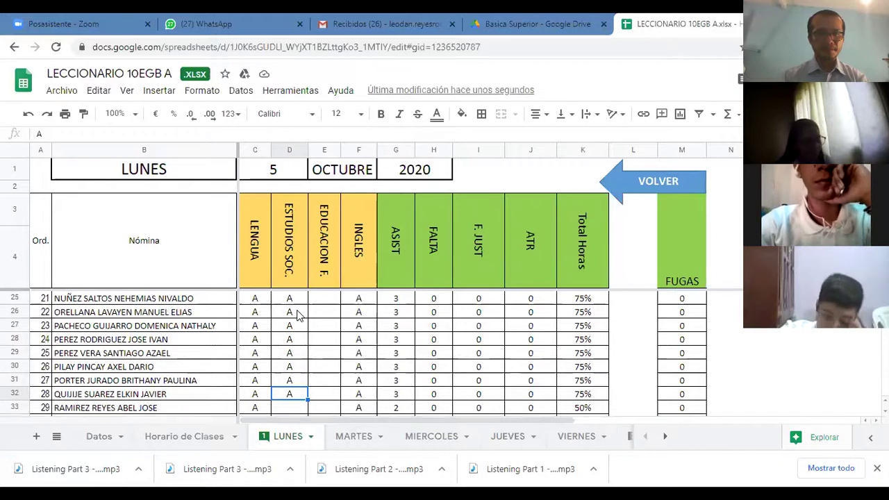
type("F")
key("Return")
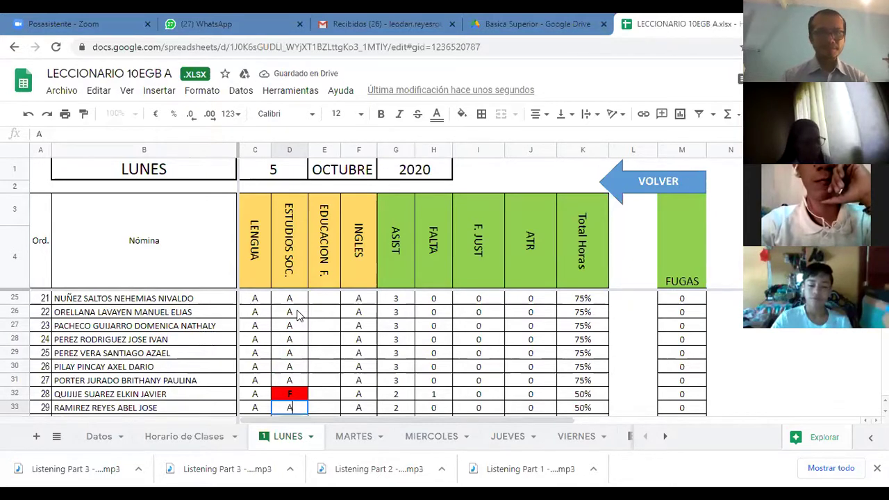
Step: Record attendance A under ESTUDIOS SOC. for student 29 (cell D33)
type("A")
key("Return")
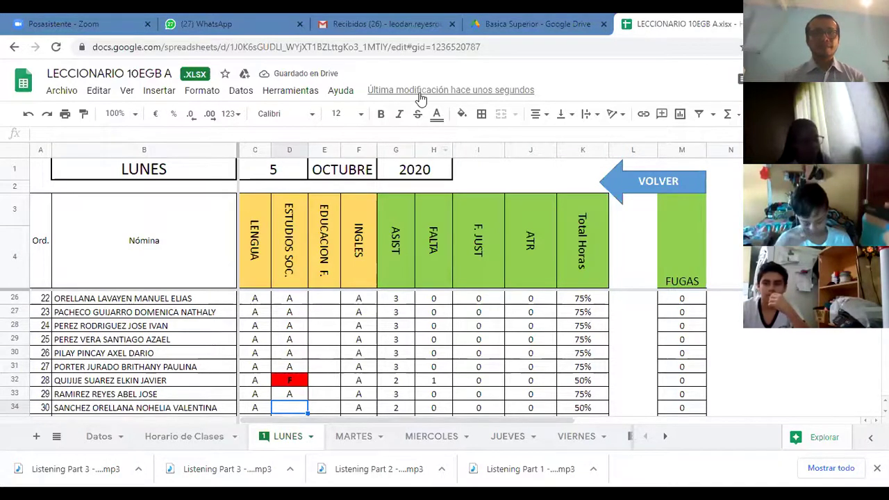
key("alt+s")
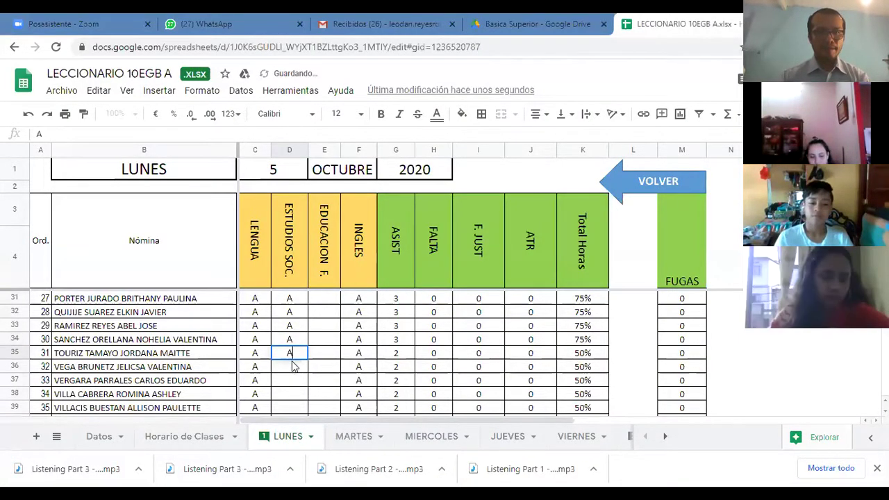
Step: Mark students 32 and 33 with A in the ESTUDIOS SOC. column (cells D36 and D37)
left_click(294, 366)
left_click(296, 384)
type("A")
Step: Enter A under ESTUDIOS SOC. for students 34 and 35 (cells D38 and D39)
left_click(295, 396)
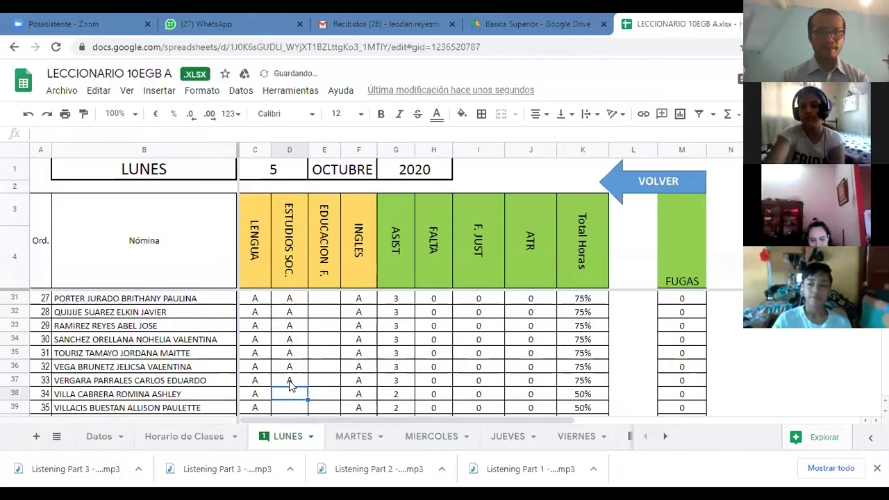
type("A")
left_click(294, 409)
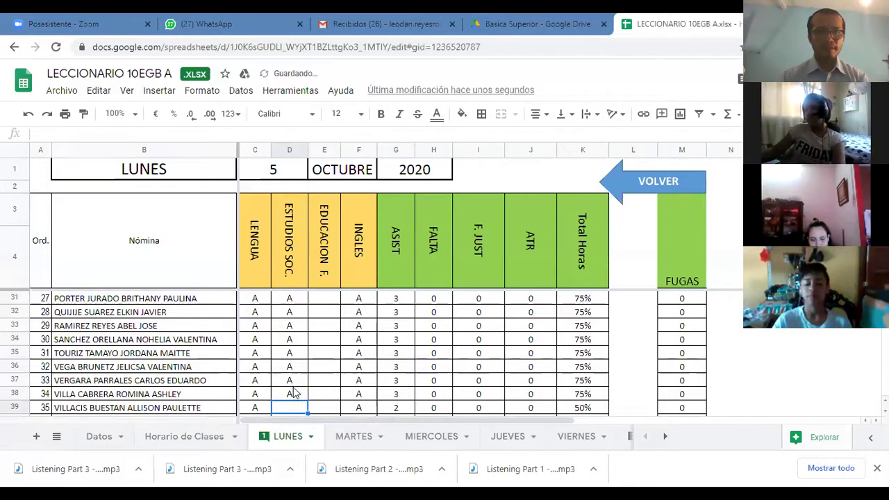
type("A")
scroll(295, 393, "down", 2)
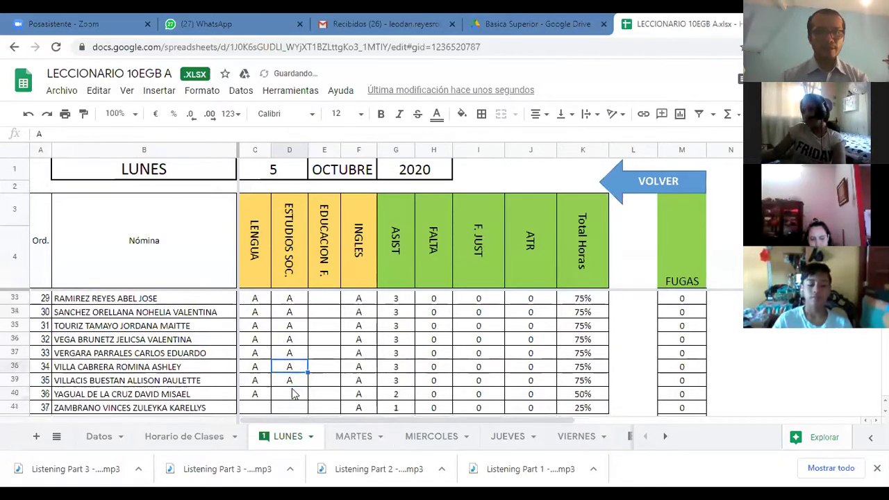
Step: Record attendance A in ESTUDIOS SOC. for the last two students, 36 and 37 (cells D40 and D41)
left_click(295, 356)
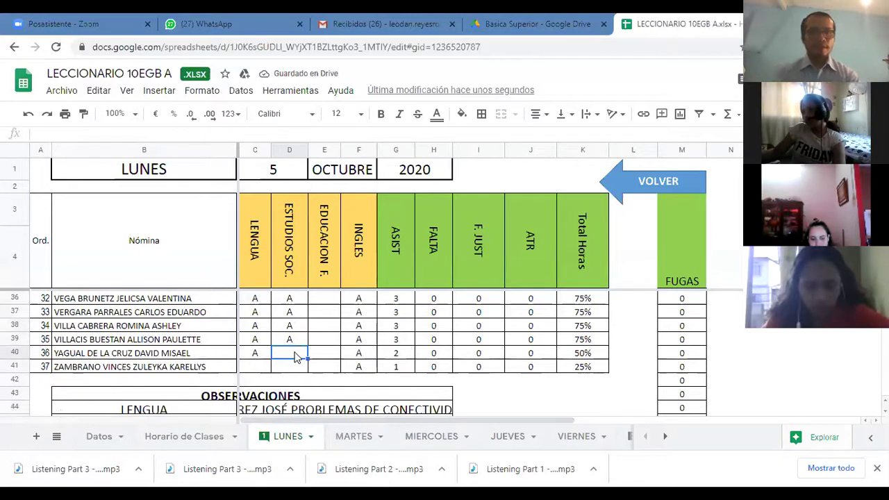
type("A")
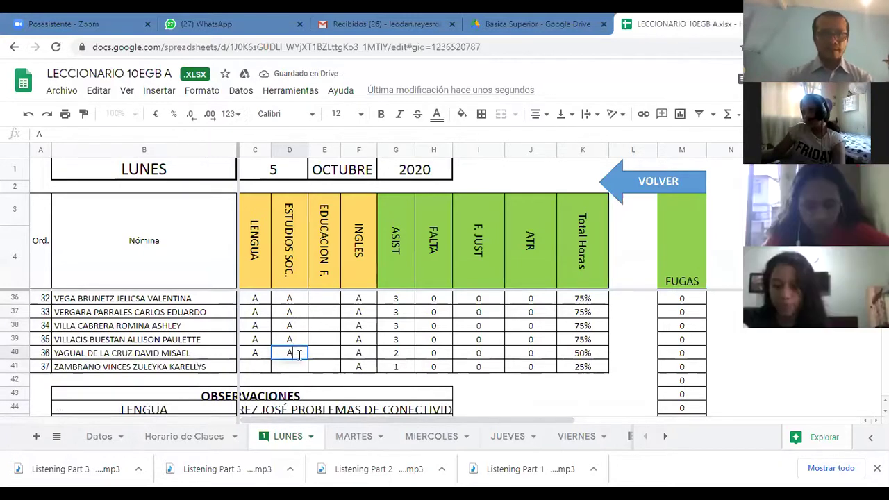
left_click(299, 372)
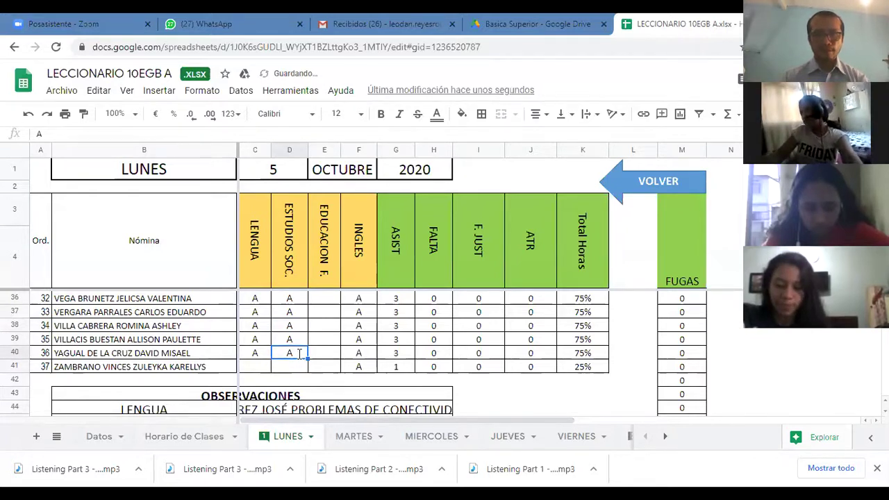
type("F")
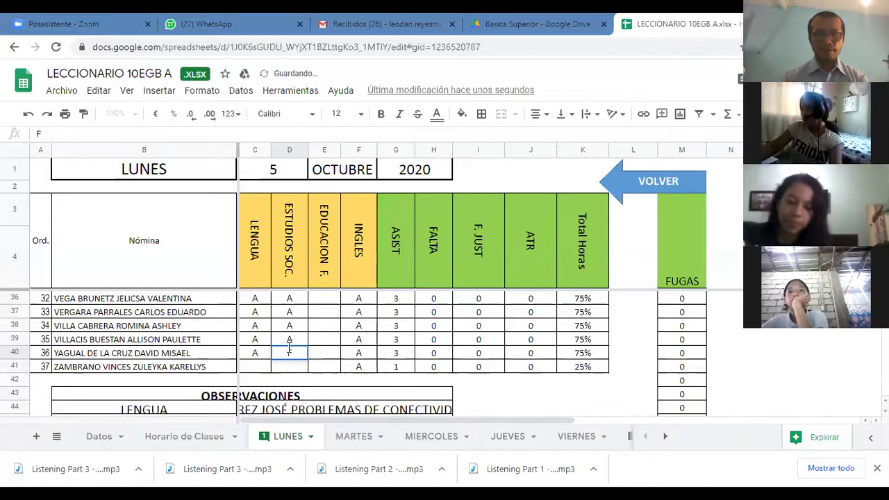
left_click(294, 369)
type("A")
left_click(293, 355)
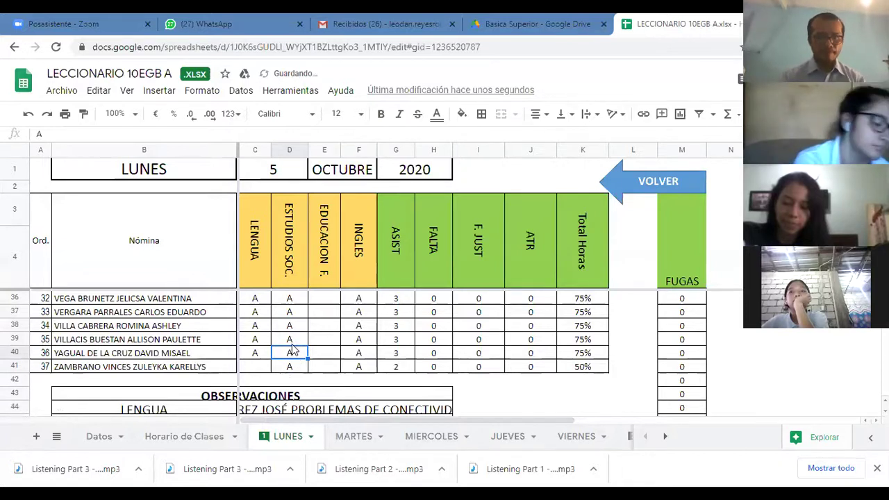
Step: Review the LENGUA and ESTUDIOS SOC. marks across the whole student list, including student 37's row and the OBSERVACIONES section
left_click(255, 370)
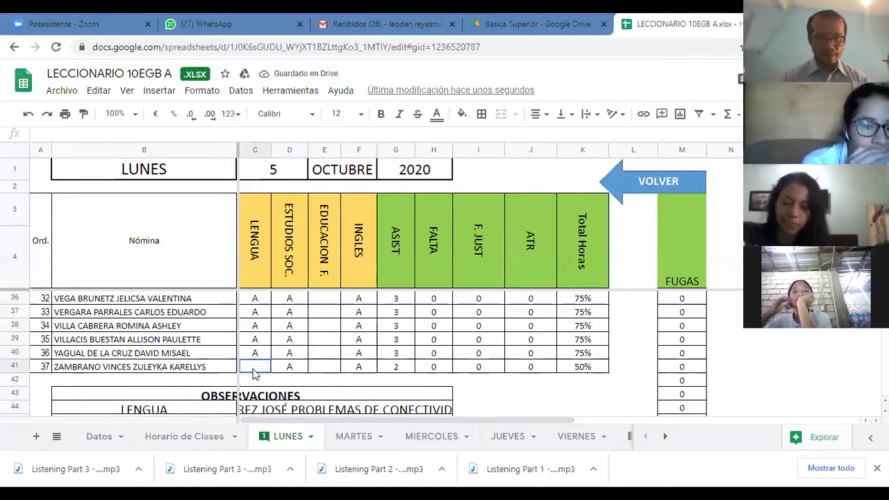
left_click(294, 370)
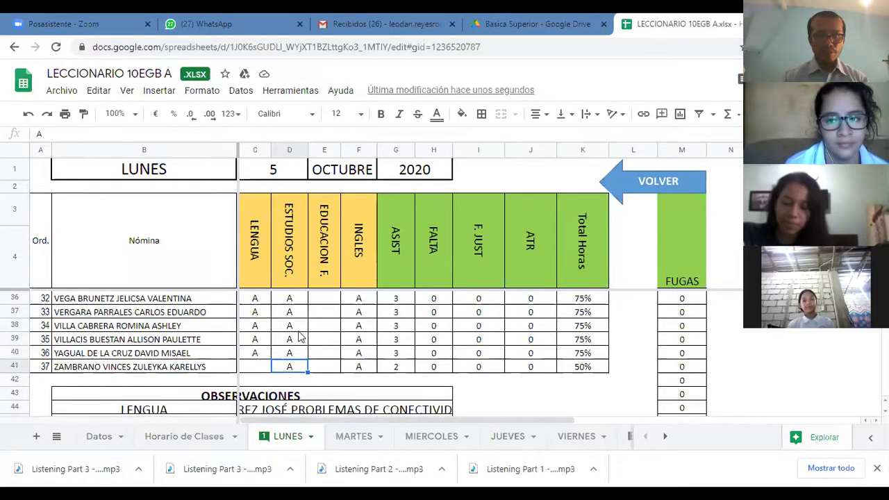
left_click(259, 367)
left_click(279, 354)
scroll(289, 353, "up", 1)
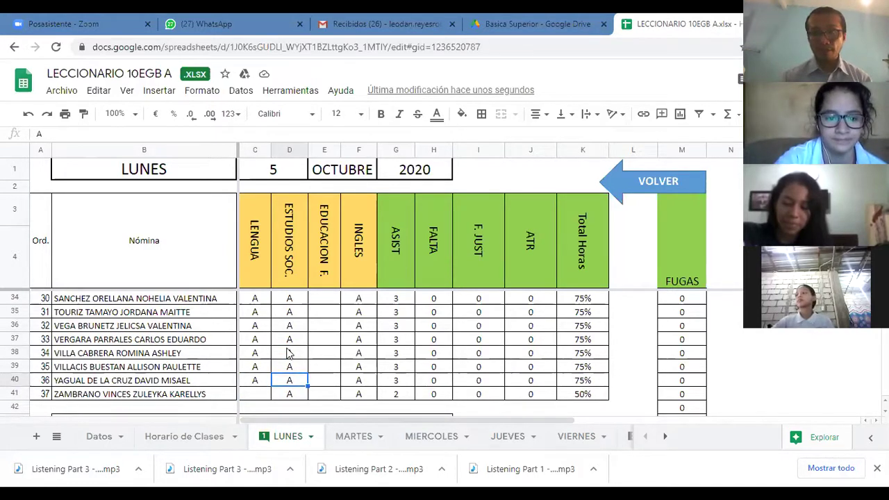
scroll(288, 352, "up", 10)
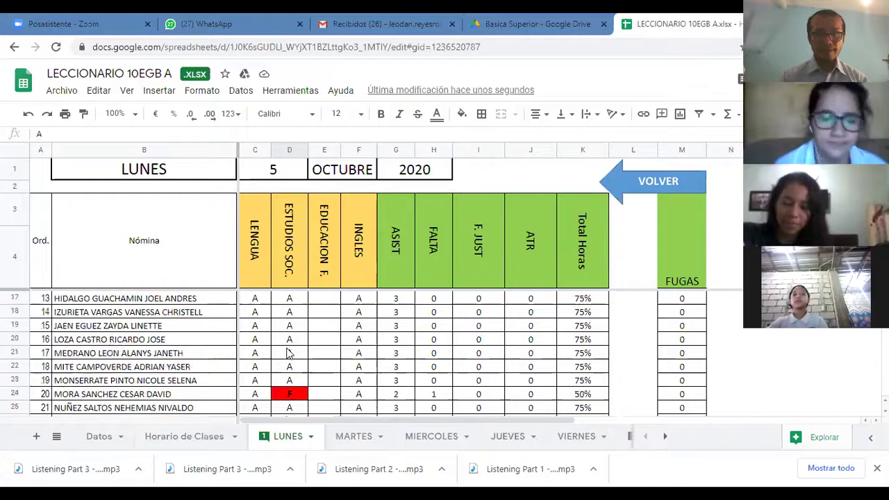
scroll(289, 353, "up", 3)
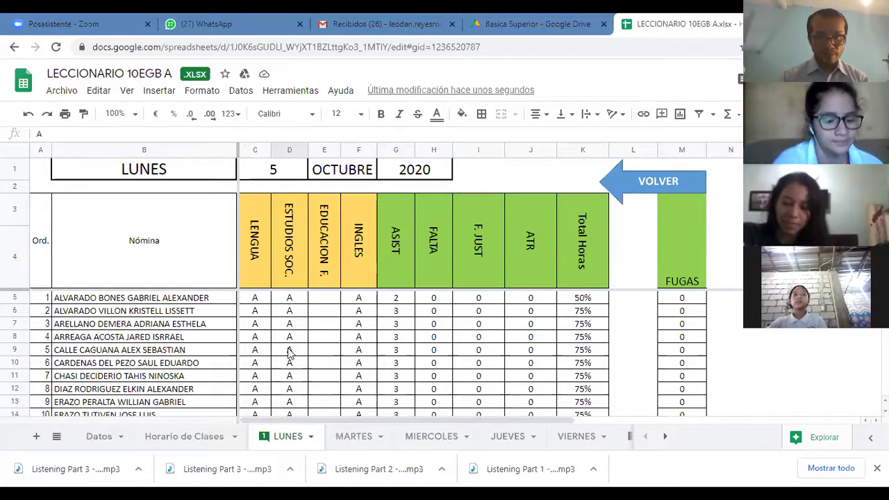
scroll(289, 353, "down", 5)
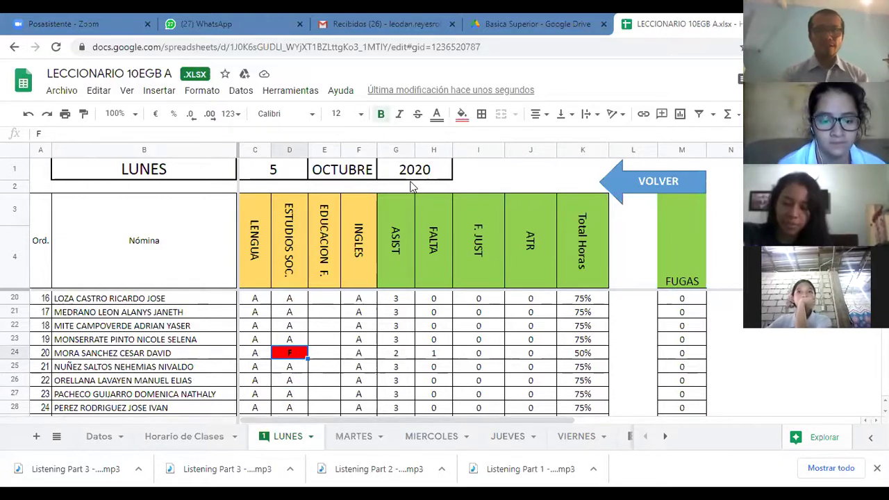
left_click(291, 330)
scroll(291, 334, "down", 5)
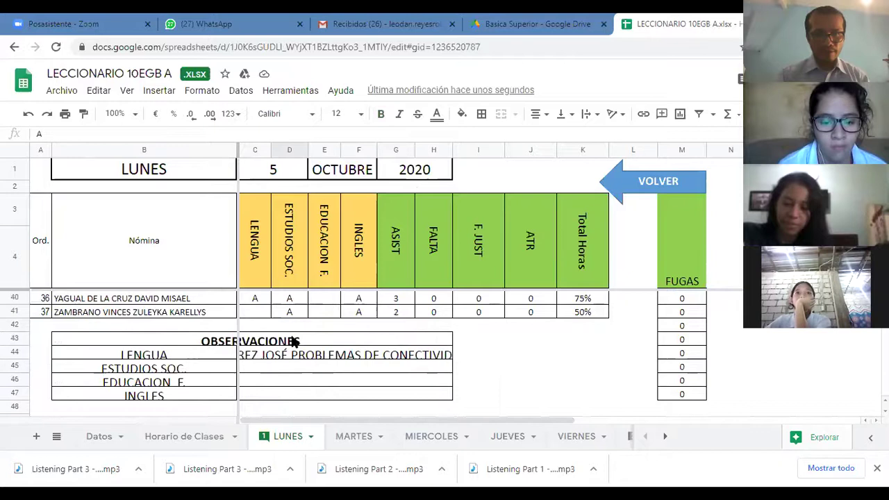
scroll(292, 337, "up", 9)
scroll(291, 337, "up", 1)
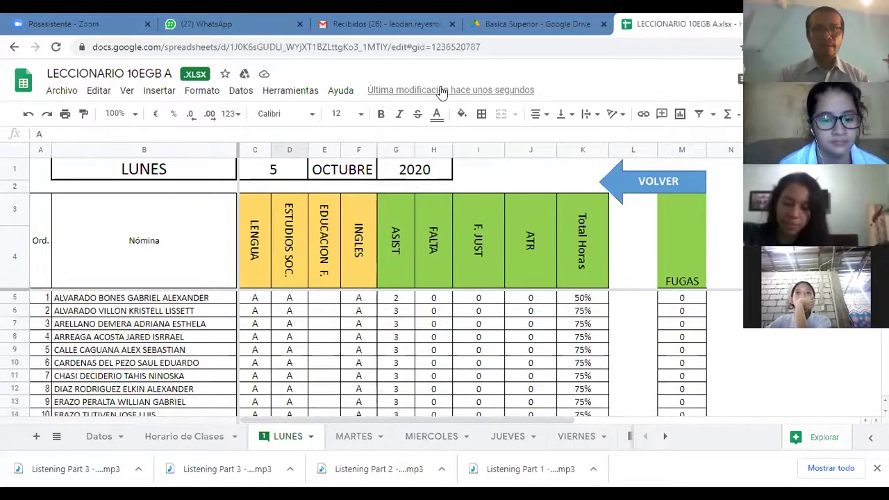